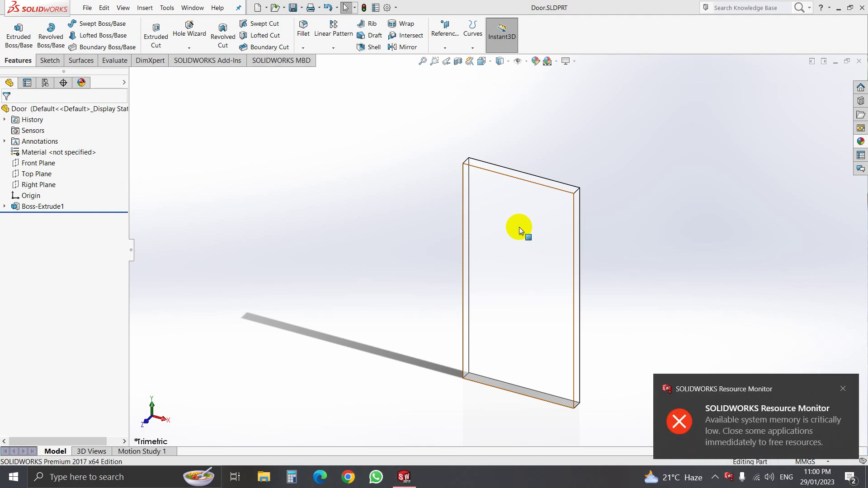
Create a new blank part document, Part2, from File > New
{"action": "left_click", "coordinate": [89, 10]}
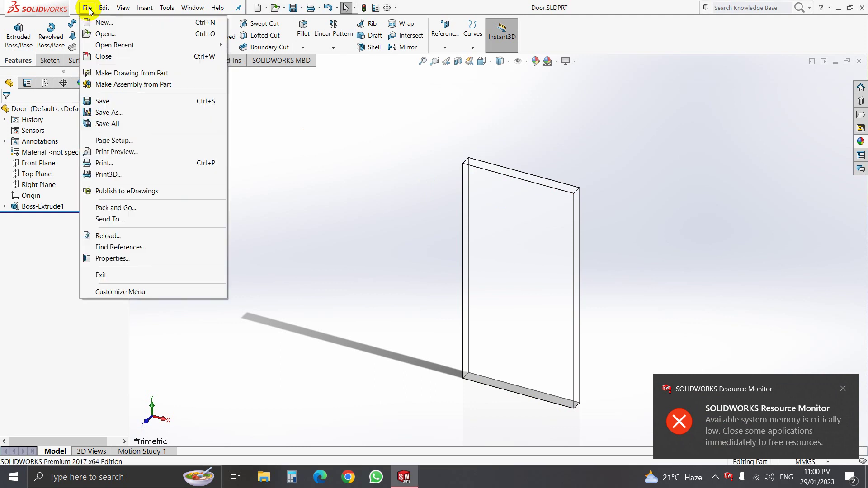
{"action": "left_click", "coordinate": [96, 23]}
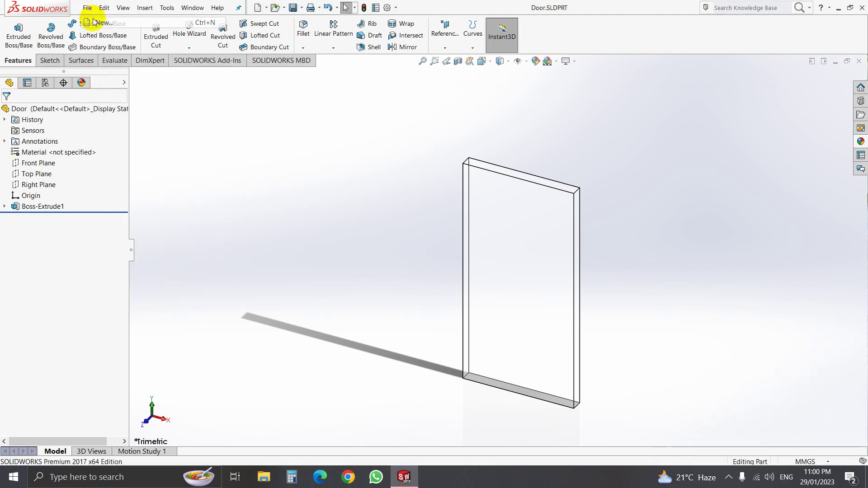
{"action": "left_click", "coordinate": [367, 353]}
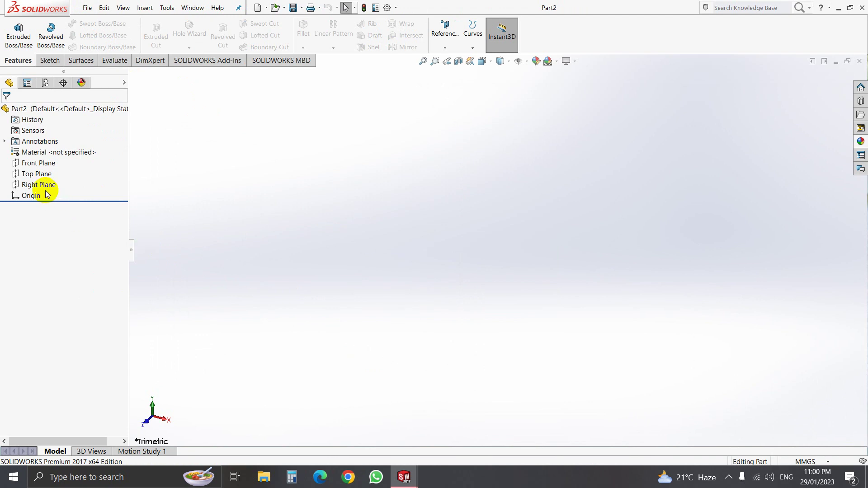
Select the Front Plane and orient the view normal to it
{"action": "left_click", "coordinate": [41, 166]}
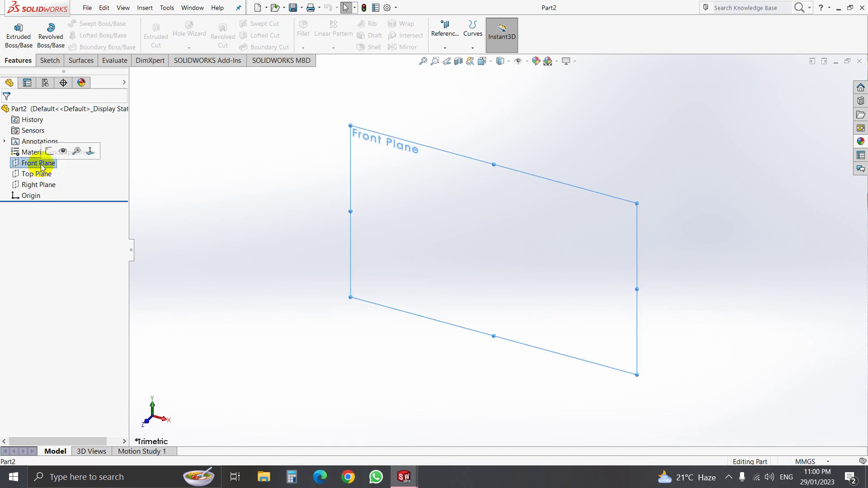
{"action": "left_click", "coordinate": [91, 151]}
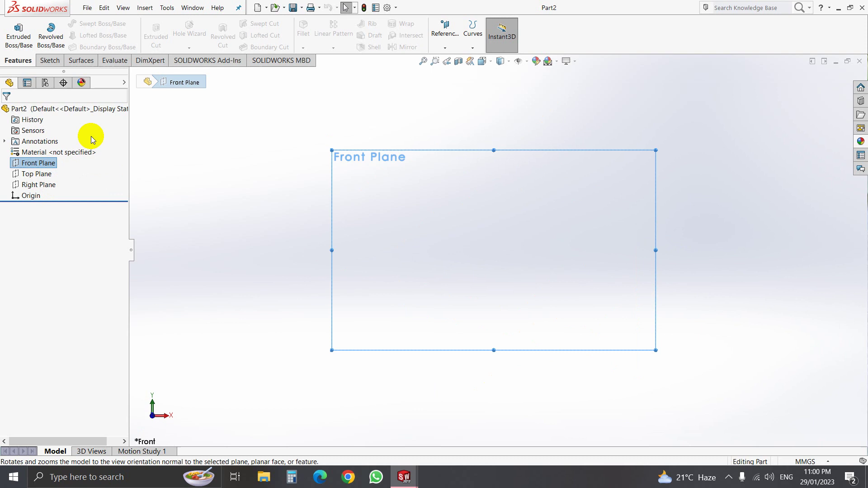
Draw a center rectangle at the origin with height 2000 and width 2000
{"action": "left_click", "coordinate": [49, 61]}
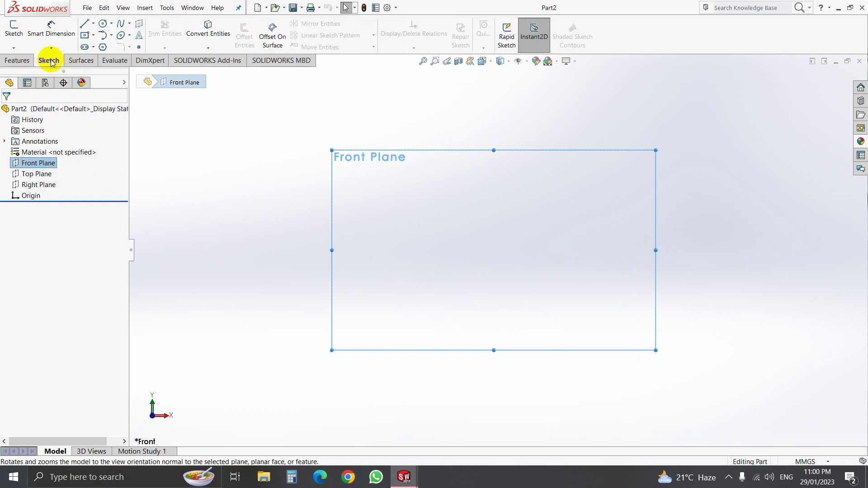
{"action": "left_click", "coordinate": [93, 36]}
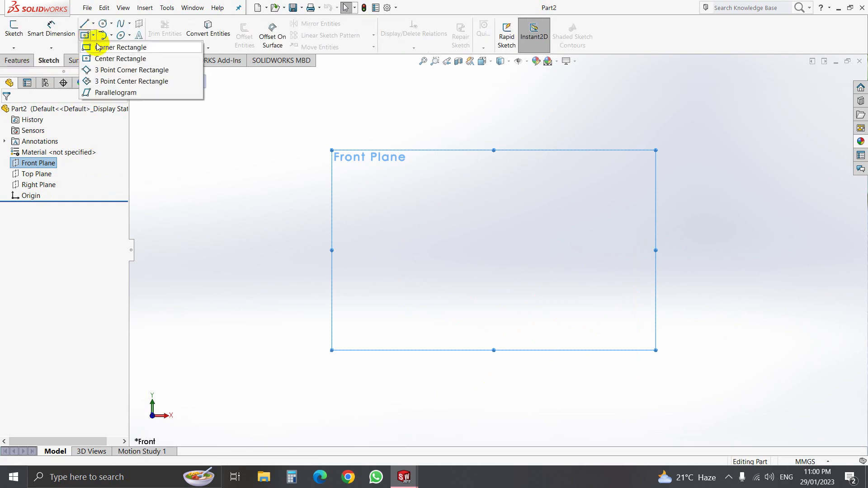
{"action": "left_click", "coordinate": [98, 58]}
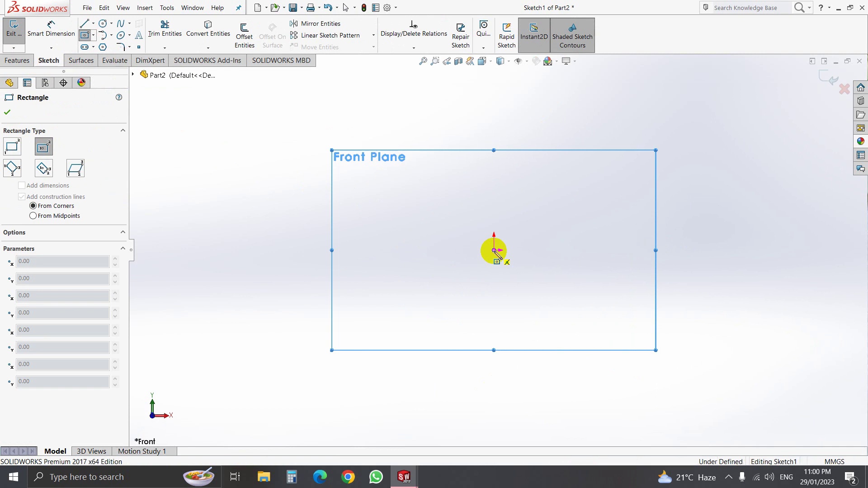
{"action": "left_click", "coordinate": [494, 250]}
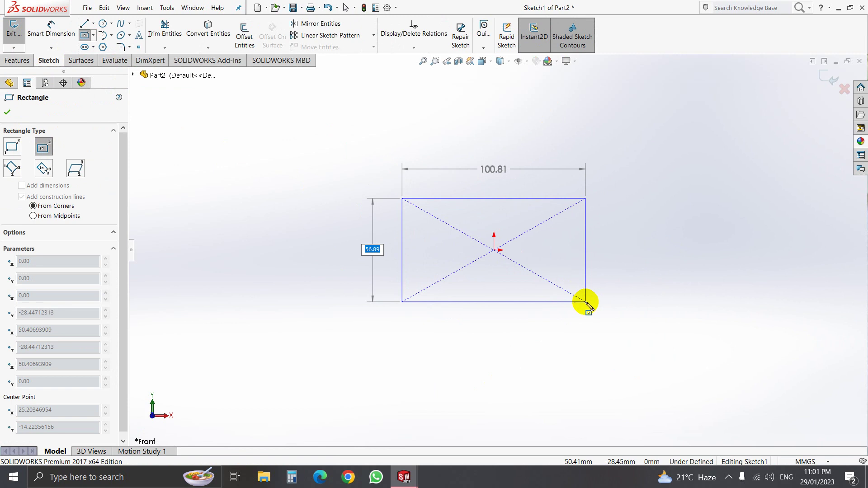
{"action": "type", "text": "2"}
{"action": "type", "text": "000"}
{"action": "key", "text": "Return"}
{"action": "scroll", "coordinate": [626, 313], "scroll_direction": "up", "scroll_amount": 3}
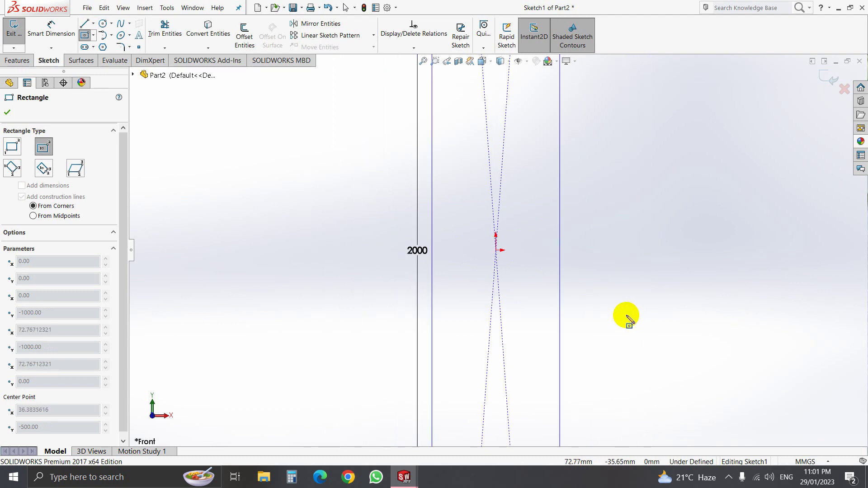
{"action": "scroll", "coordinate": [626, 315], "scroll_direction": "up", "scroll_amount": 2}
{"action": "scroll", "coordinate": [637, 306], "scroll_direction": "up", "scroll_amount": 2}
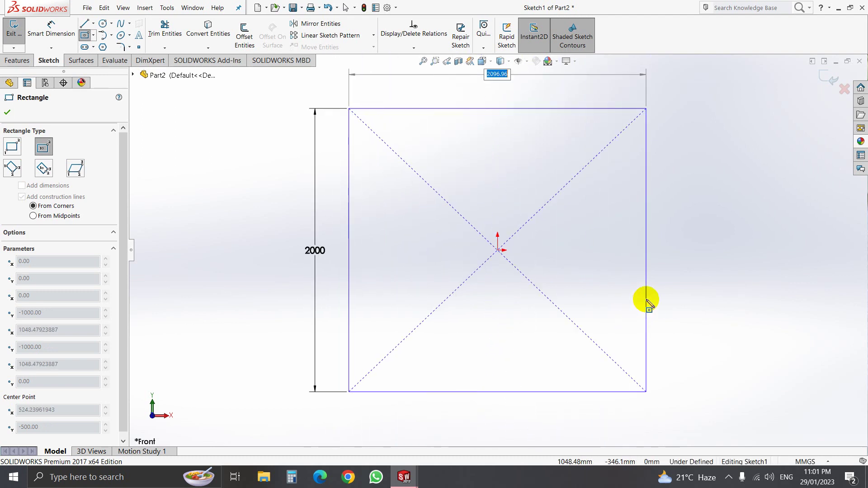
{"action": "type", "text": "2"}
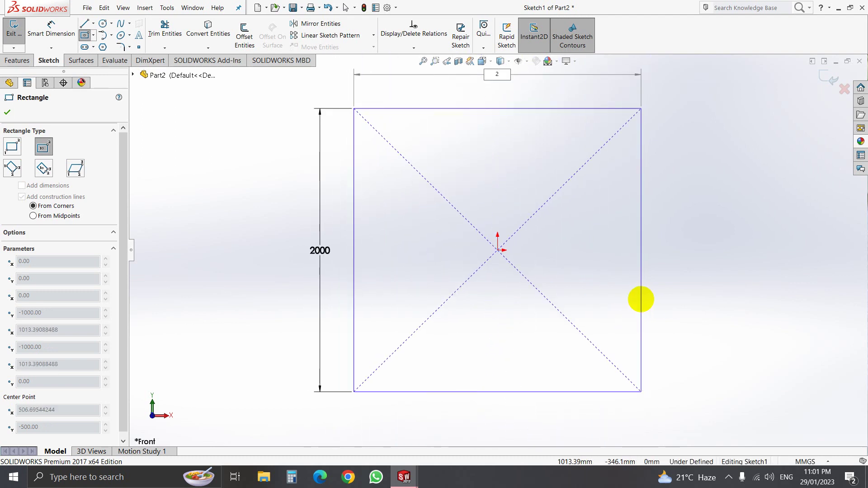
{"action": "type", "text": "000"}
{"action": "key", "text": "Return"}
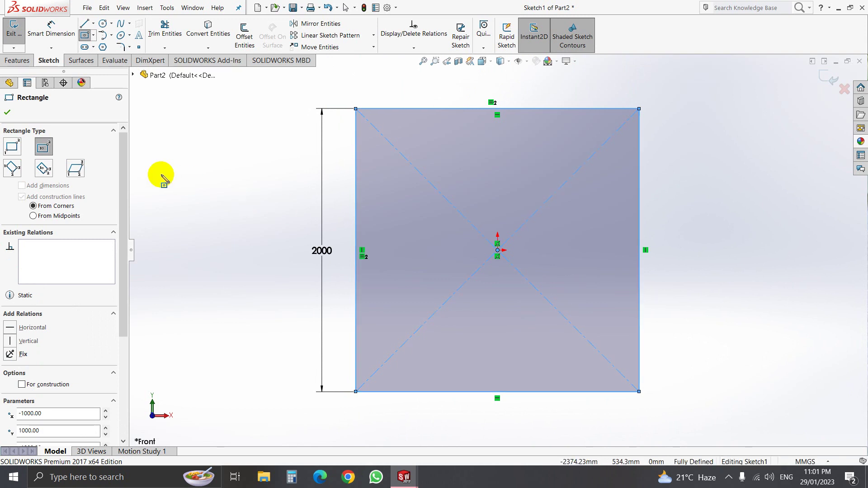
Accept the rectangle to finish Sketch1 and bring up the Features tools
{"action": "left_click", "coordinate": [6, 112]}
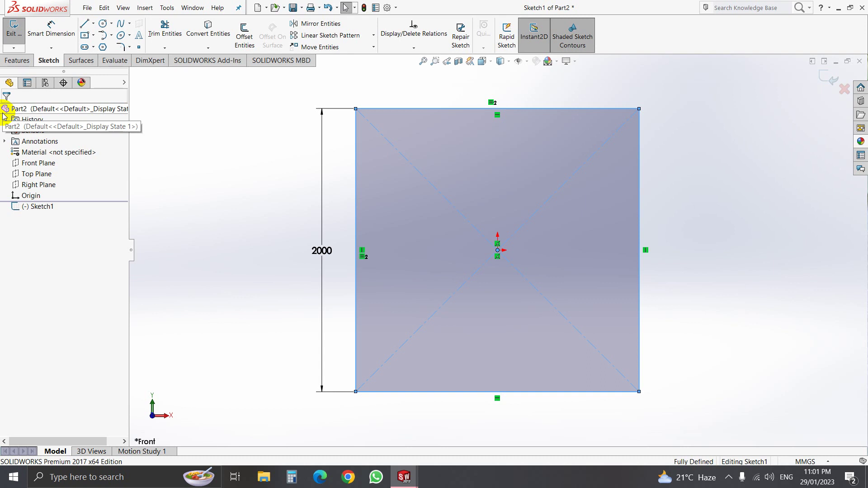
{"action": "left_click", "coordinate": [18, 62]}
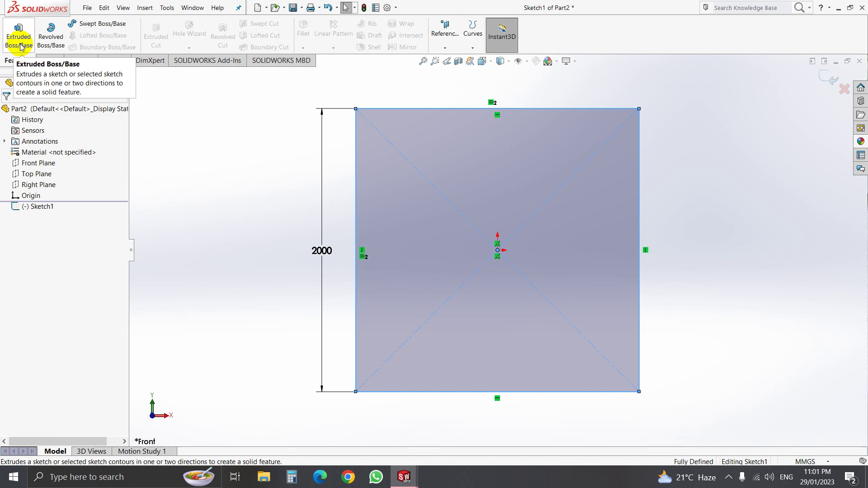
Extrude Sketch1 to a 500 mm blind depth as Boss-Extrude1
{"action": "left_click", "coordinate": [20, 47]}
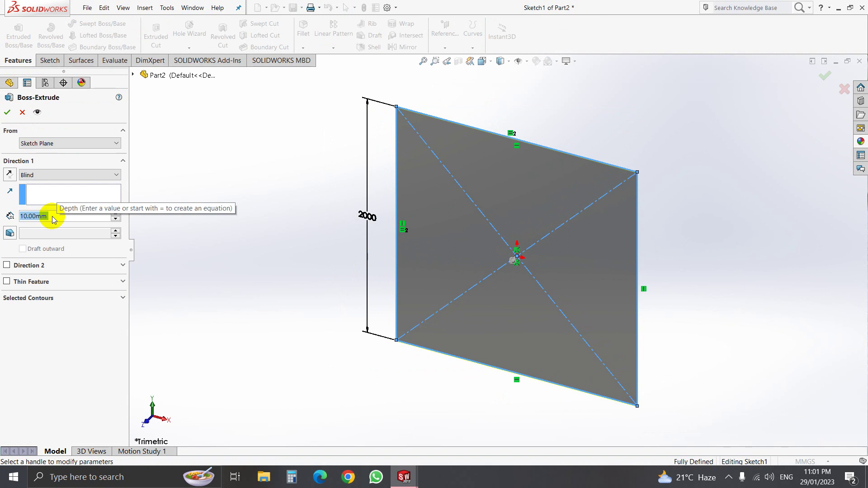
{"action": "type", "text": "500"}
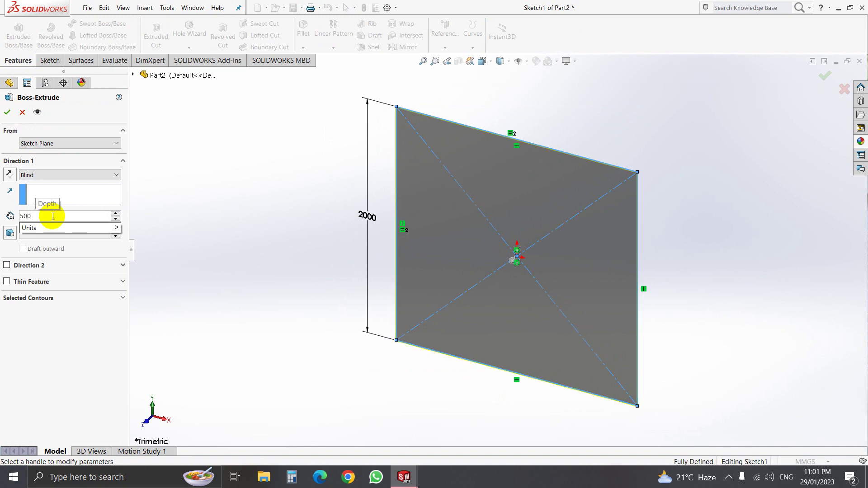
{"action": "key", "text": "Return"}
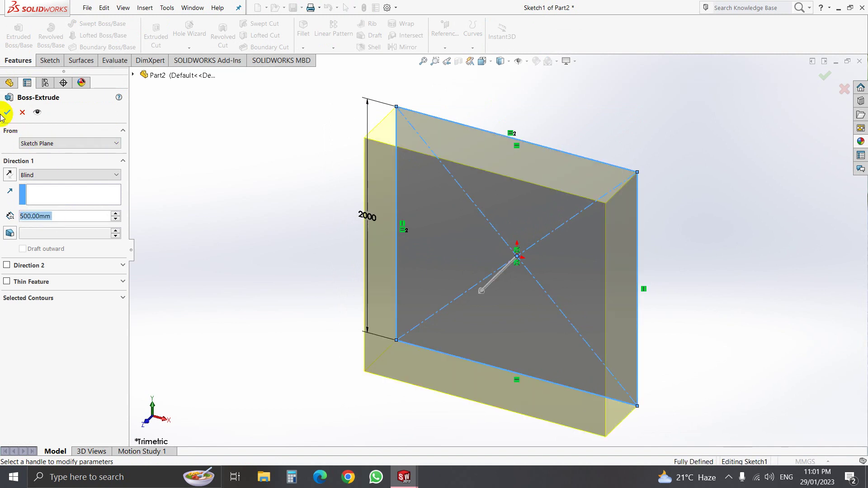
{"action": "left_click", "coordinate": [8, 114]}
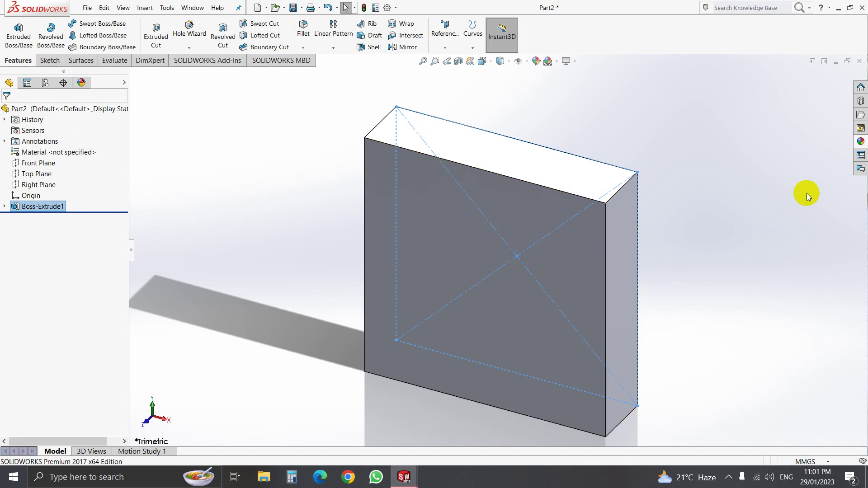
Open the Appearances library and browse the Metal finishes: Steel, Zinc, Silver and Gold
{"action": "left_click", "coordinate": [860, 142]}
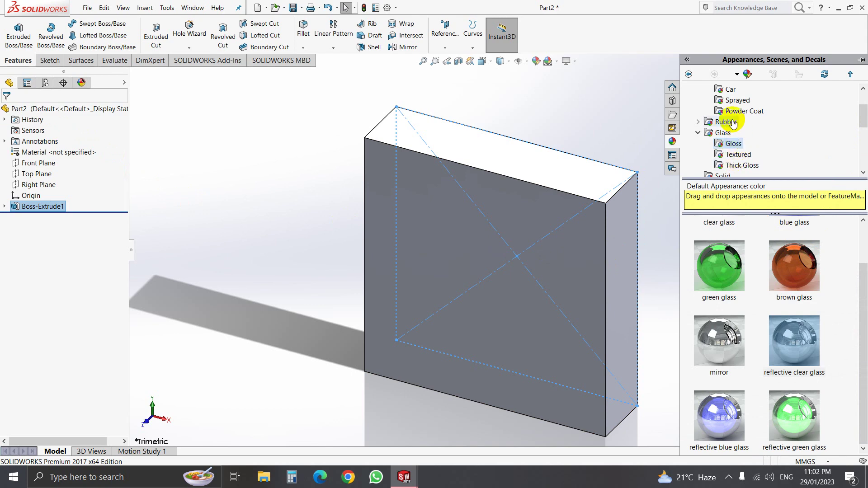
{"action": "scroll", "coordinate": [733, 126], "scroll_direction": "up", "scroll_amount": 1}
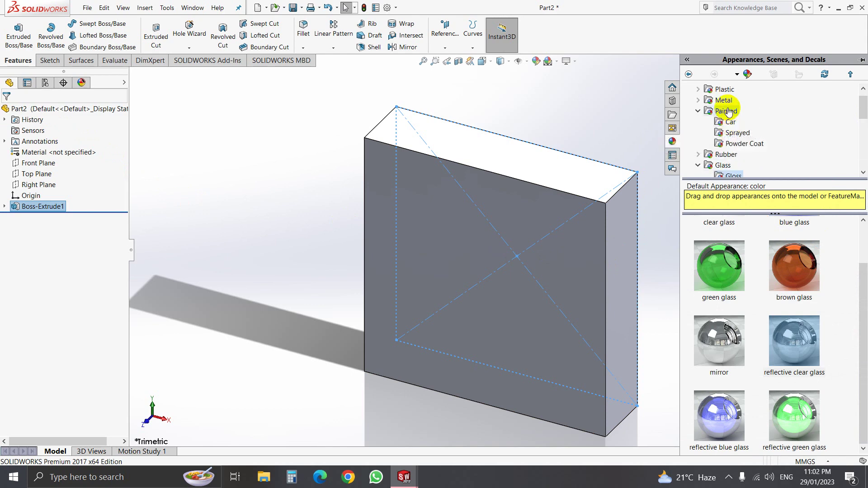
{"action": "scroll", "coordinate": [730, 131], "scroll_direction": "up", "scroll_amount": 1}
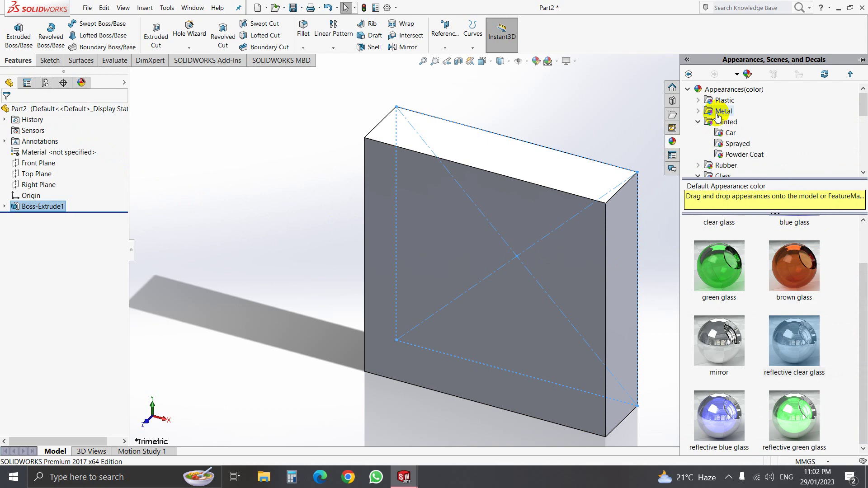
{"action": "left_click", "coordinate": [721, 112]}
{"action": "double_click", "coordinate": [721, 111]}
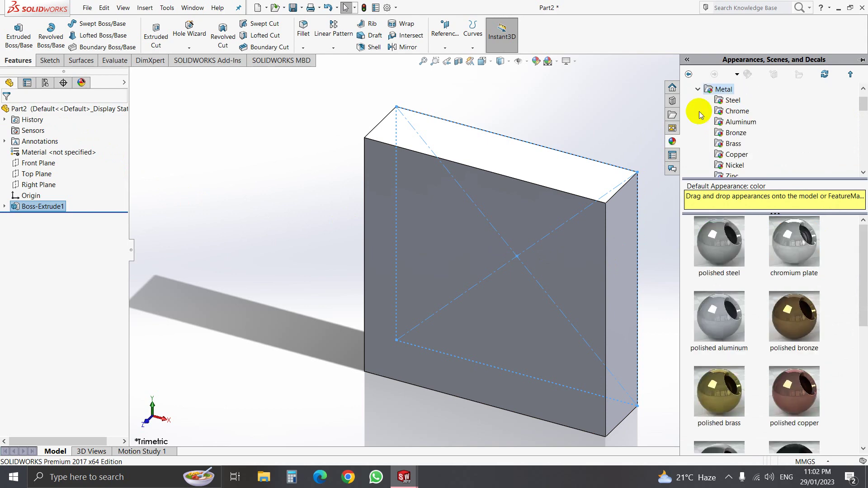
{"action": "left_click", "coordinate": [733, 102]}
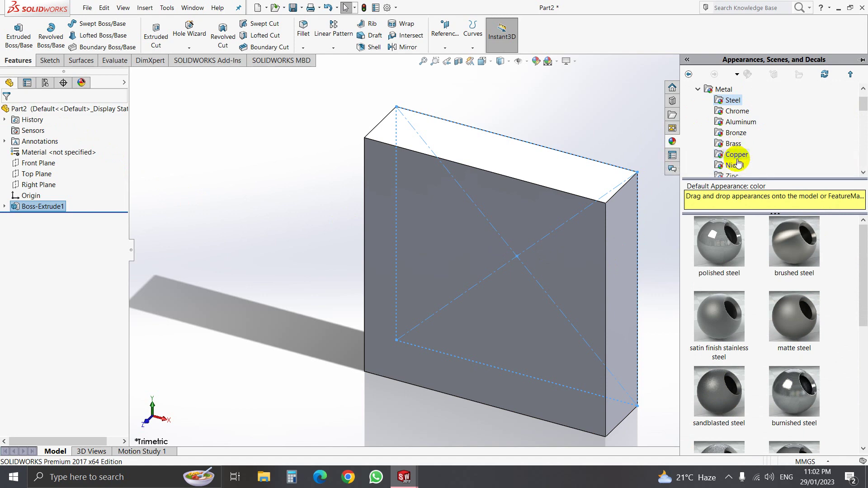
{"action": "scroll", "coordinate": [738, 163], "scroll_direction": "down", "scroll_amount": 1}
{"action": "left_click", "coordinate": [740, 146]}
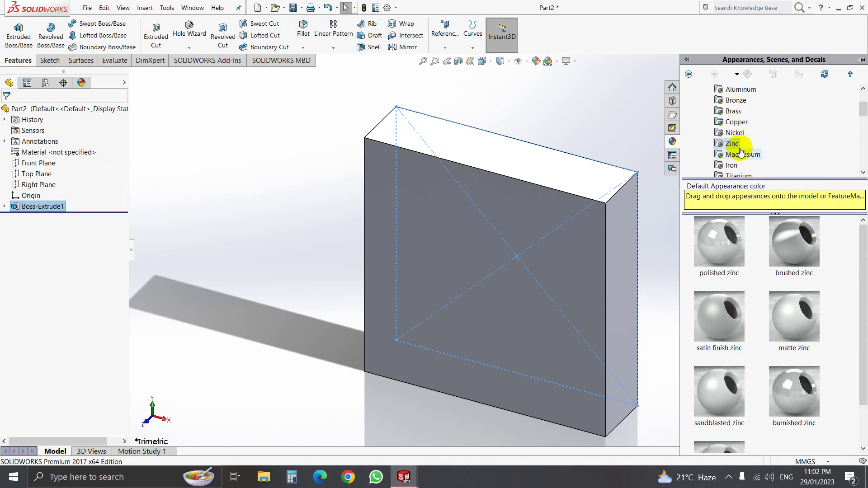
{"action": "scroll", "coordinate": [741, 152], "scroll_direction": "down", "scroll_amount": 2}
{"action": "left_click", "coordinate": [736, 143]}
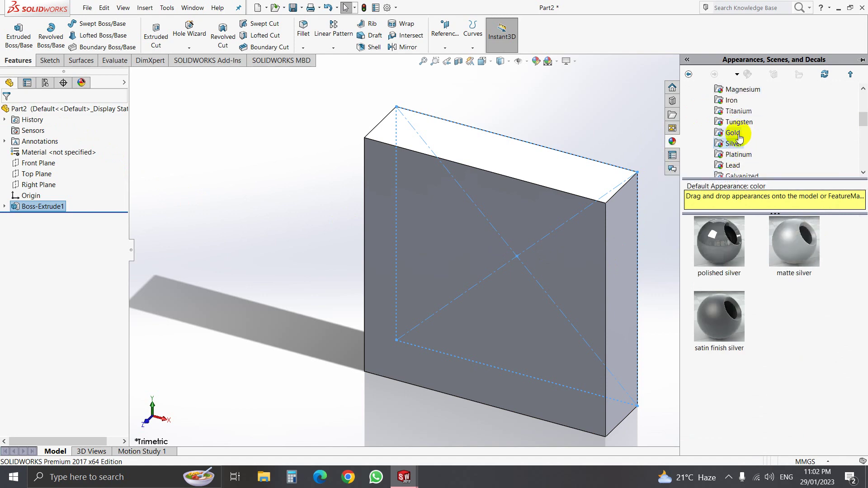
{"action": "left_click", "coordinate": [740, 137]}
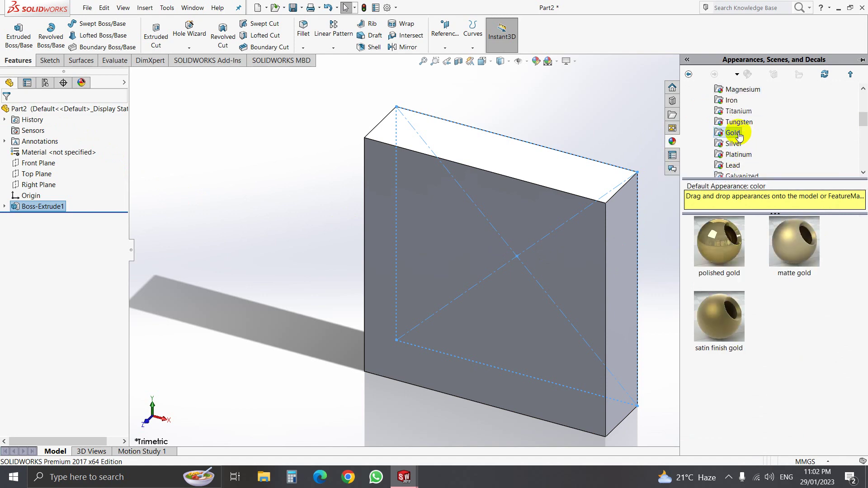
Apply the polished gold appearance to the block
{"action": "left_click", "coordinate": [732, 249]}
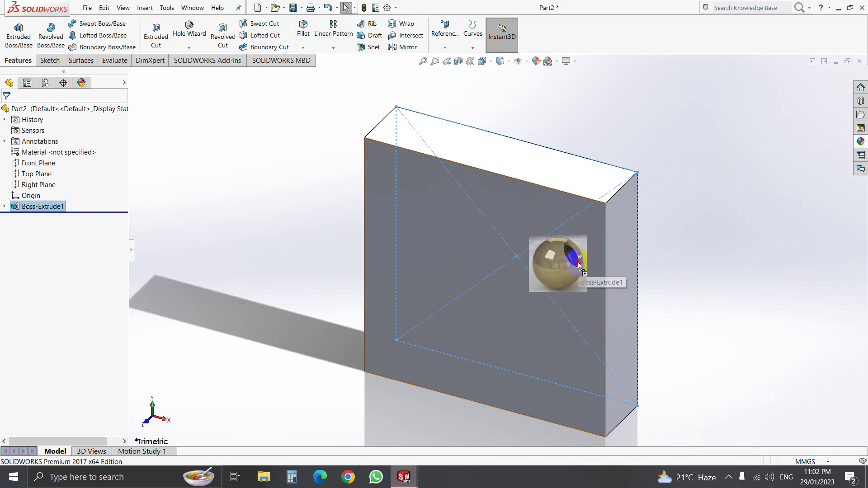
{"action": "left_click_drag", "start_coordinate": [732, 248], "coordinate": [558, 265]}
{"action": "left_click", "coordinate": [578, 265]}
{"action": "left_click", "coordinate": [586, 263]}
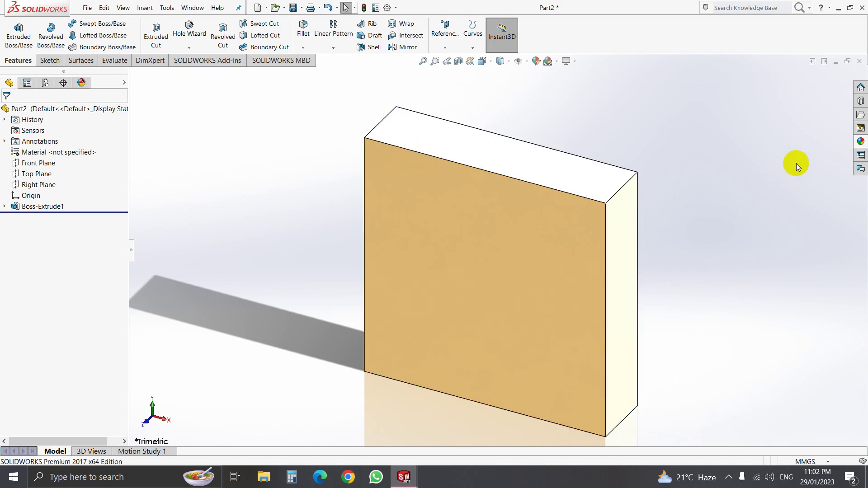
Browse the Silver, Platinum, Galvanized, Lead and car paint appearances
{"action": "left_click", "coordinate": [861, 141]}
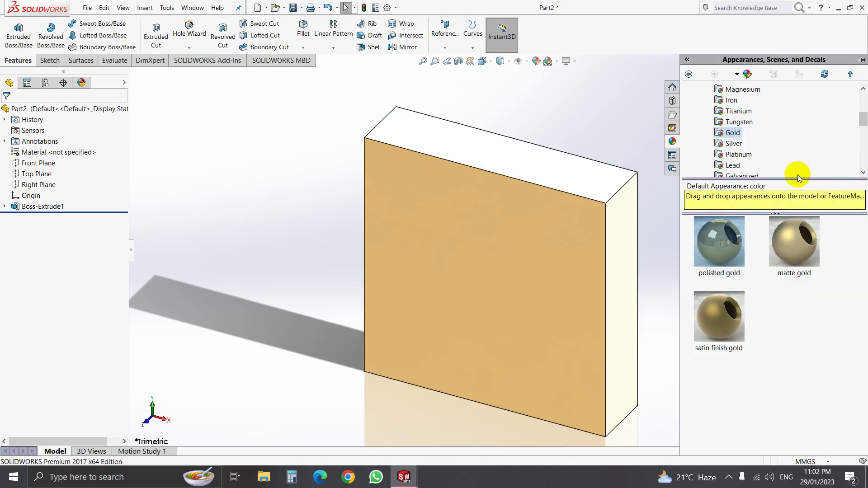
{"action": "left_click", "coordinate": [736, 143]}
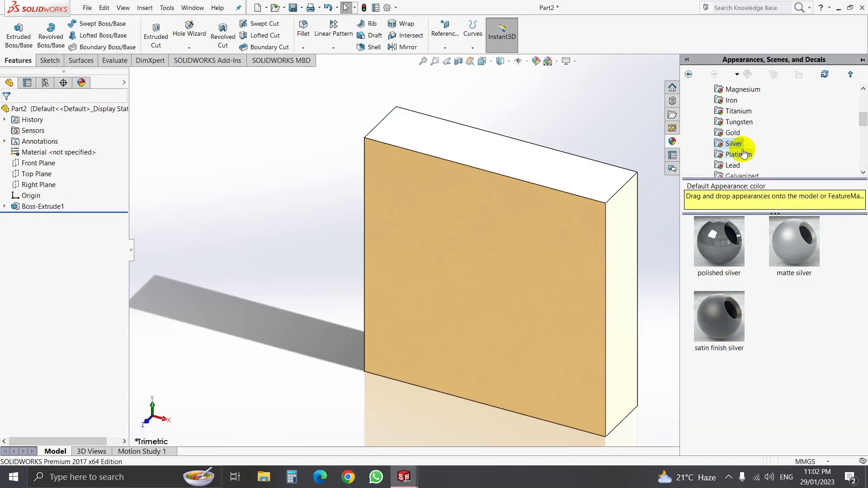
{"action": "left_click", "coordinate": [737, 155]}
{"action": "scroll", "coordinate": [739, 152], "scroll_direction": "down", "scroll_amount": 1}
{"action": "left_click", "coordinate": [739, 145]}
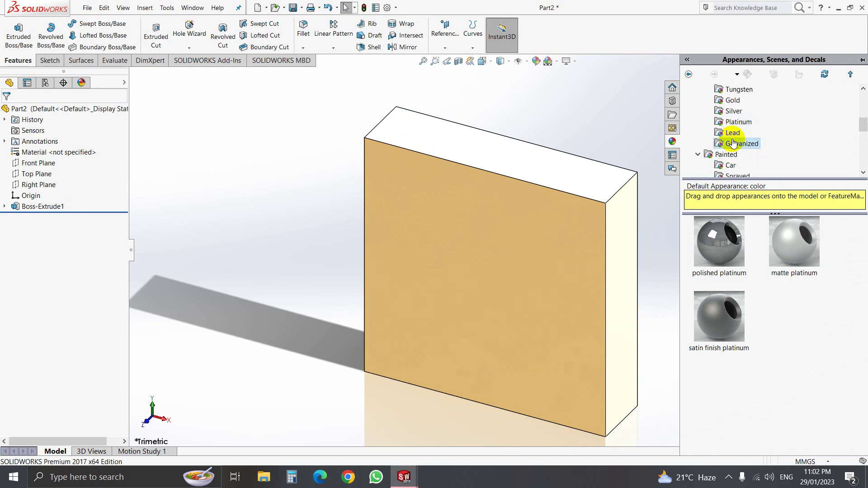
{"action": "left_click", "coordinate": [732, 133]}
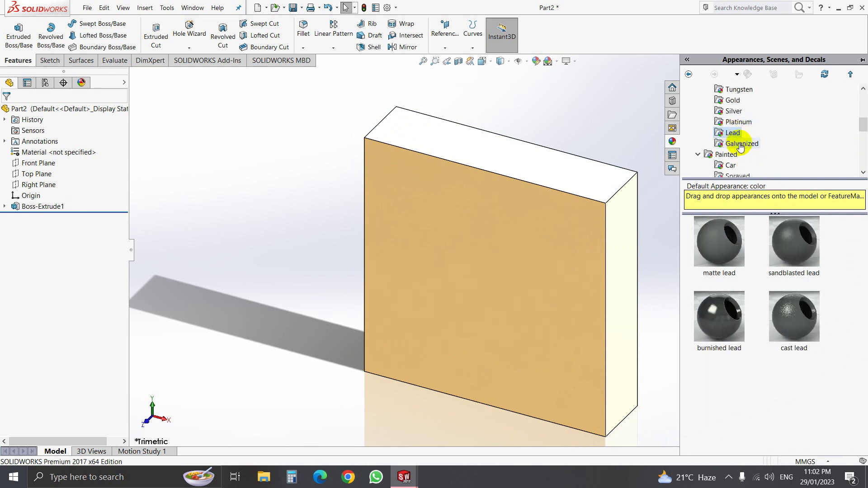
{"action": "scroll", "coordinate": [741, 147], "scroll_direction": "down", "scroll_amount": 1}
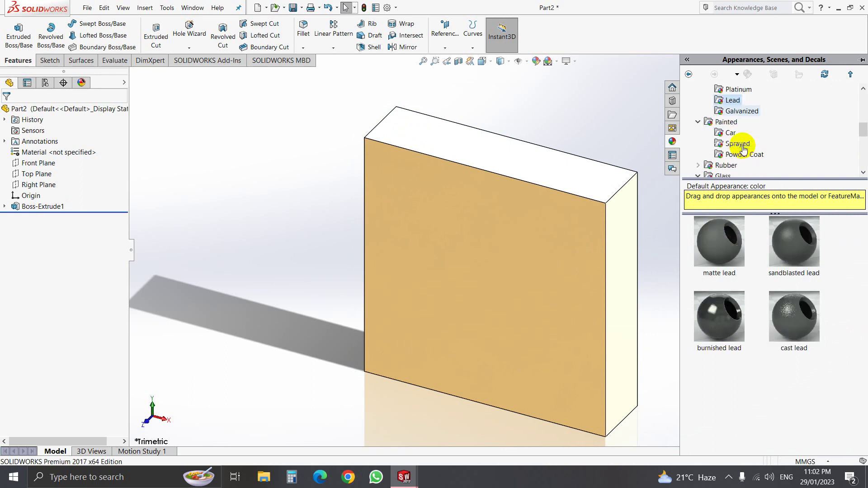
{"action": "left_click", "coordinate": [731, 131]}
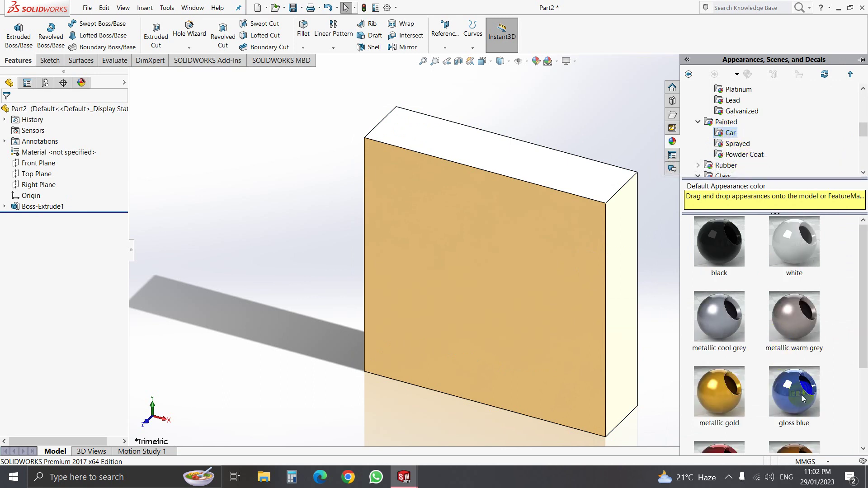
Apply gloss blue car paint to the whole body, then browse the Solid colours
{"action": "mouse_move", "coordinate": [795, 392]}
{"action": "left_click_drag", "start_coordinate": [802, 399], "coordinate": [566, 319]}
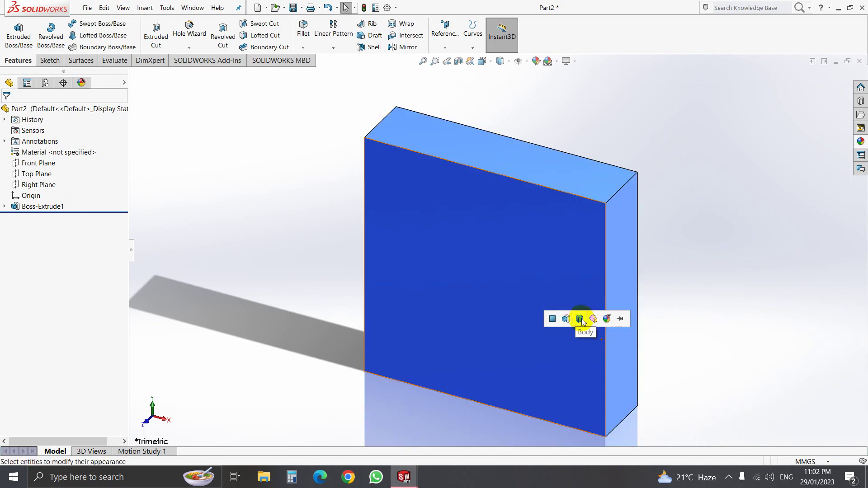
{"action": "left_click", "coordinate": [580, 319]}
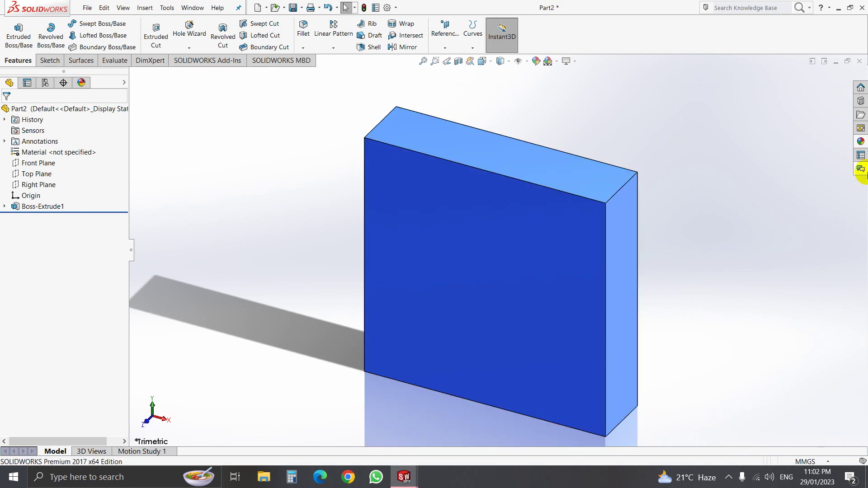
{"action": "left_click", "coordinate": [861, 141]}
{"action": "scroll", "coordinate": [798, 329], "scroll_direction": "down", "scroll_amount": 2}
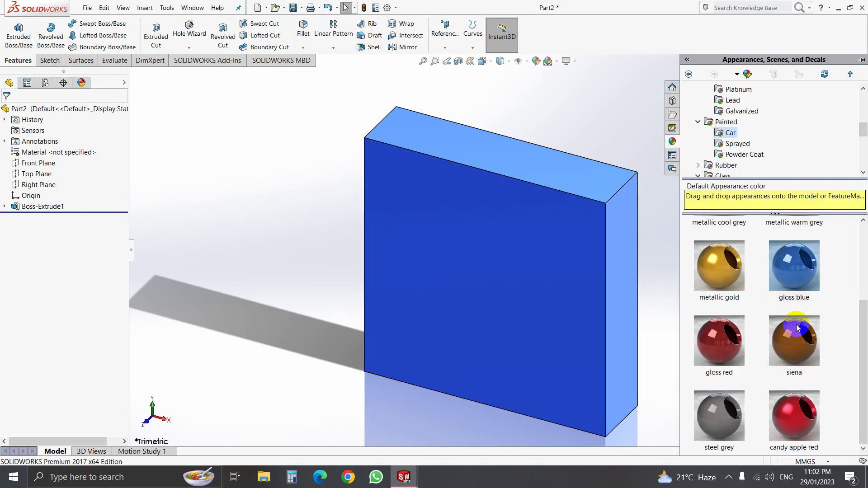
{"action": "scroll", "coordinate": [797, 329], "scroll_direction": "up", "scroll_amount": 2}
{"action": "scroll", "coordinate": [783, 156], "scroll_direction": "down", "scroll_amount": 1}
{"action": "scroll", "coordinate": [785, 156], "scroll_direction": "down", "scroll_amount": 1}
{"action": "scroll", "coordinate": [784, 155], "scroll_direction": "down", "scroll_amount": 1}
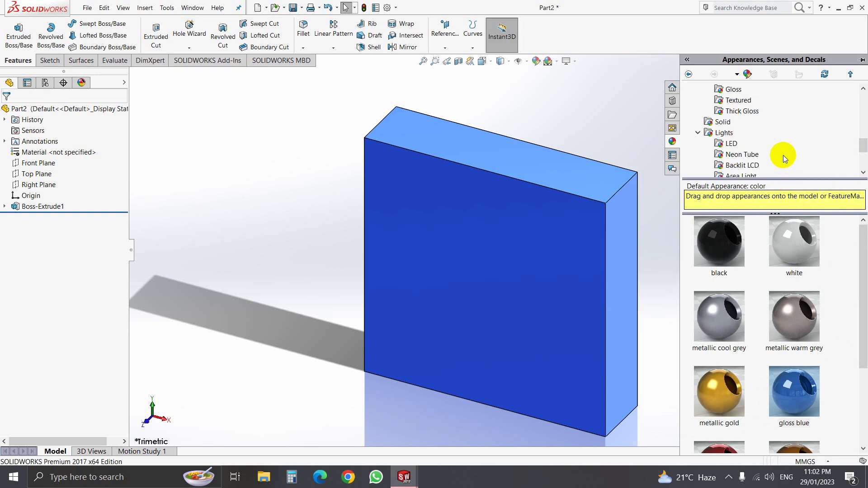
{"action": "scroll", "coordinate": [783, 155], "scroll_direction": "down", "scroll_amount": 2}
{"action": "scroll", "coordinate": [784, 156], "scroll_direction": "down", "scroll_amount": 1}
{"action": "scroll", "coordinate": [783, 156], "scroll_direction": "up", "scroll_amount": 1}
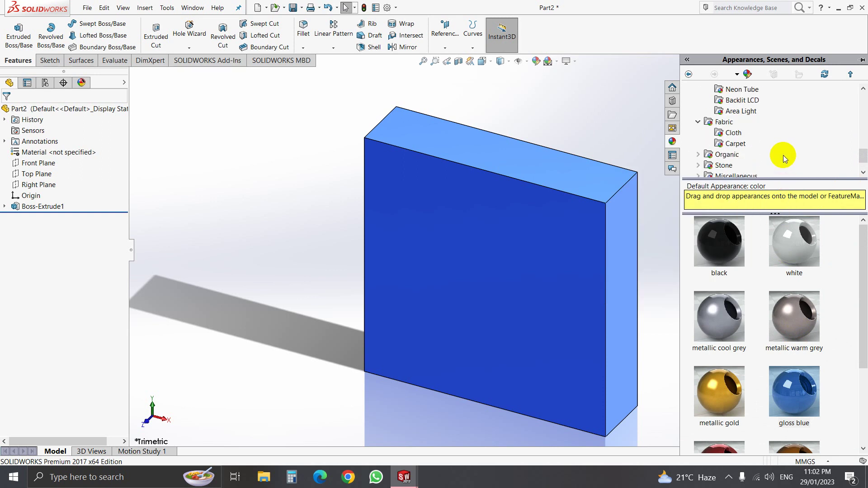
{"action": "scroll", "coordinate": [783, 156], "scroll_direction": "up", "scroll_amount": 1}
{"action": "scroll", "coordinate": [783, 156], "scroll_direction": "up", "scroll_amount": 1}
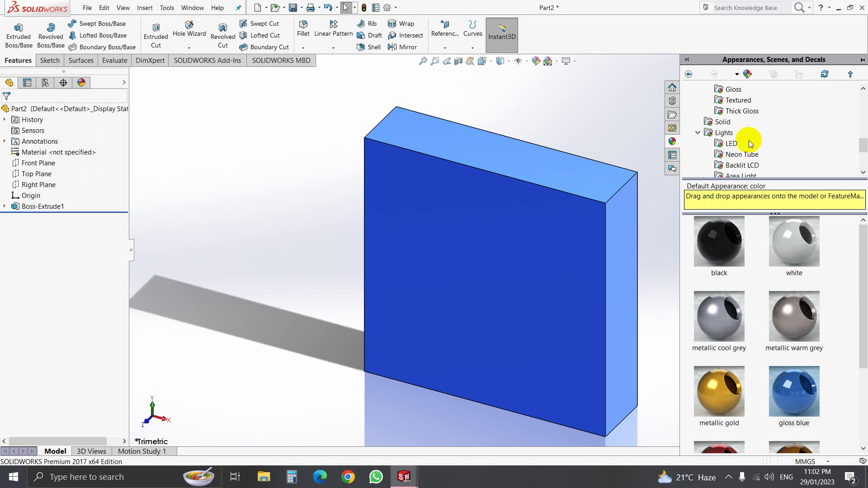
{"action": "left_click", "coordinate": [722, 123]}
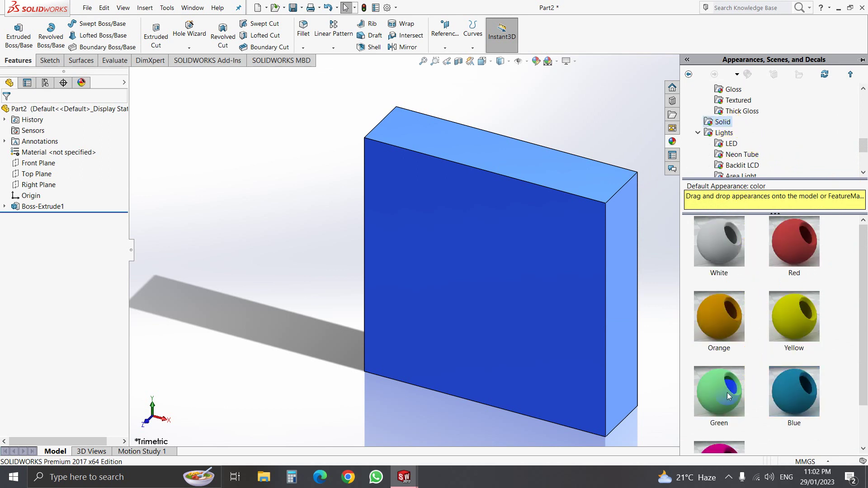
Color the block with the solid Green swatch and start Save As
{"action": "left_click_drag", "start_coordinate": [723, 389], "coordinate": [532, 294]}
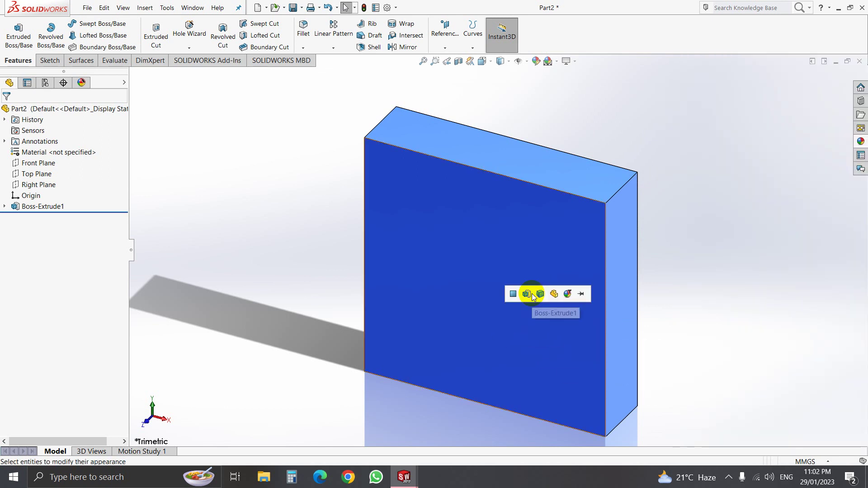
{"action": "left_click", "coordinate": [539, 293]}
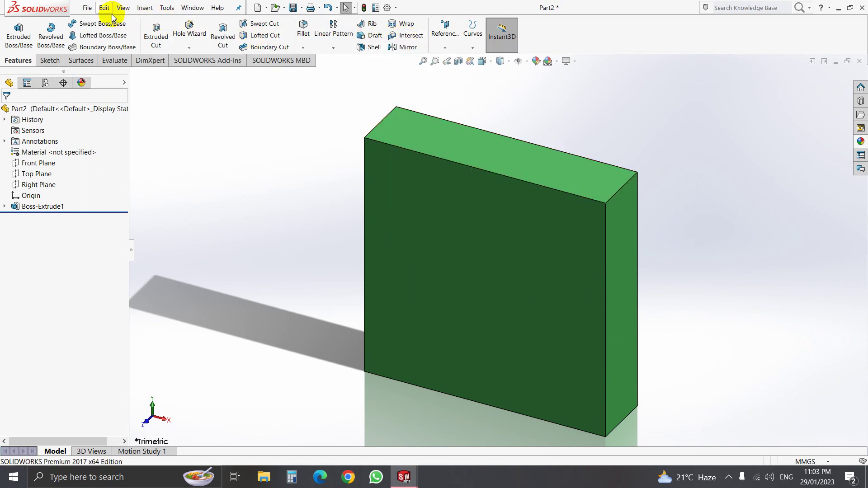
{"action": "left_click", "coordinate": [87, 9]}
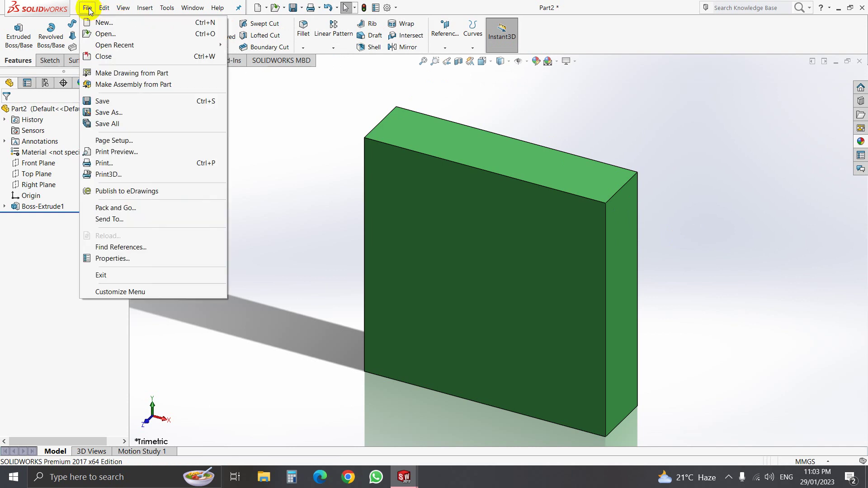
{"action": "left_click", "coordinate": [102, 101]}
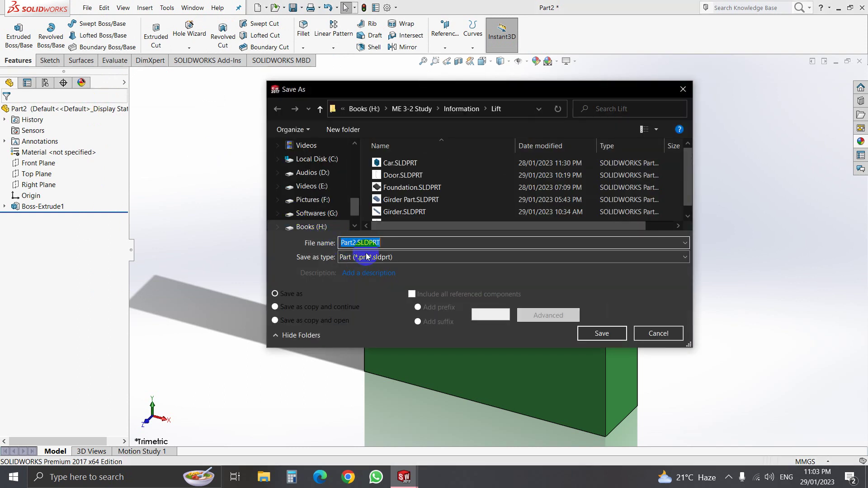
Replace 'Part2' with 'Courter Weight' as the file name and save the part
{"action": "left_click", "coordinate": [356, 242]}
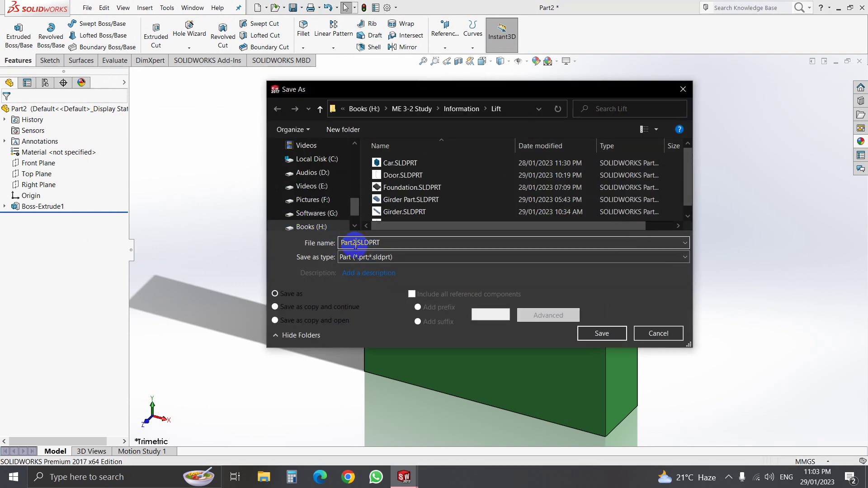
{"action": "key", "text": "BackSpace"}
{"action": "key", "text": "BackSpace"}
{"action": "key", "text": "BackSpace"}
{"action": "key", "text": "BackSpace"}
{"action": "key", "text": "BackSpace"}
{"action": "type", "text": "Cou"}
{"action": "type", "text": "nte"}
{"action": "type", "text": "r W"}
{"action": "type", "text": "ei"}
{"action": "type", "text": "ght"}
{"action": "left_click", "coordinate": [685, 274]}
Confirm saving the green counterweight block as 'Courter Weight.SLDPRT'
{"action": "left_click", "coordinate": [602, 333]}
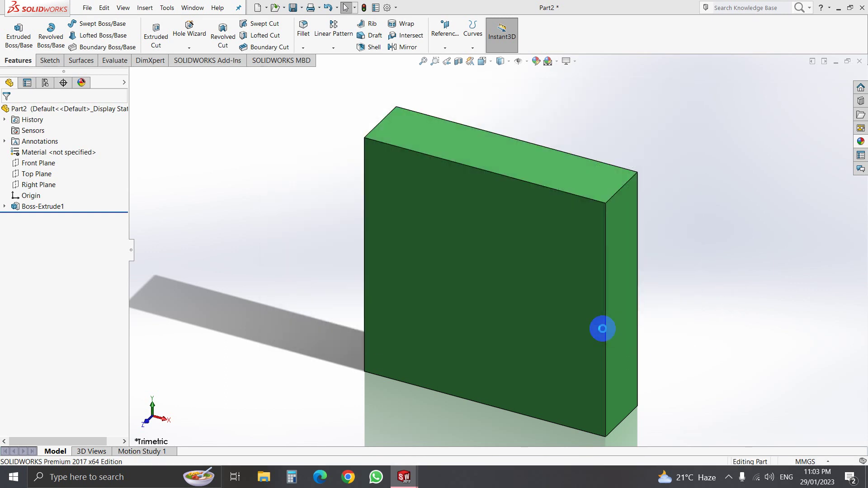